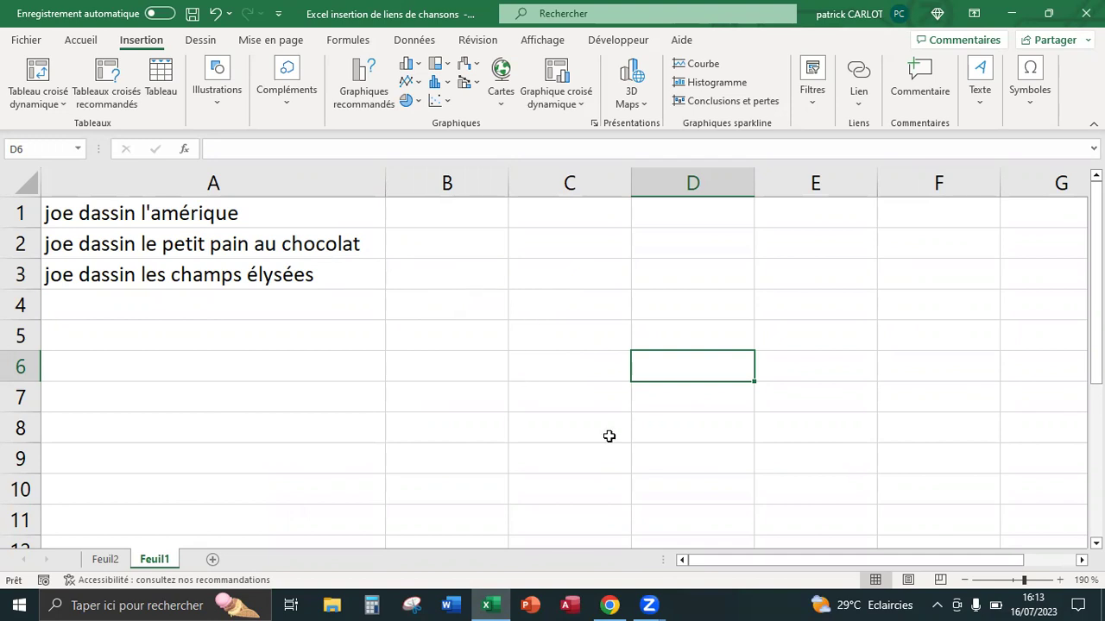
Switch to Chrome, play a moment of the Joe Dassin "L'Amérique" video, and copy the video's URL
click(610, 605)
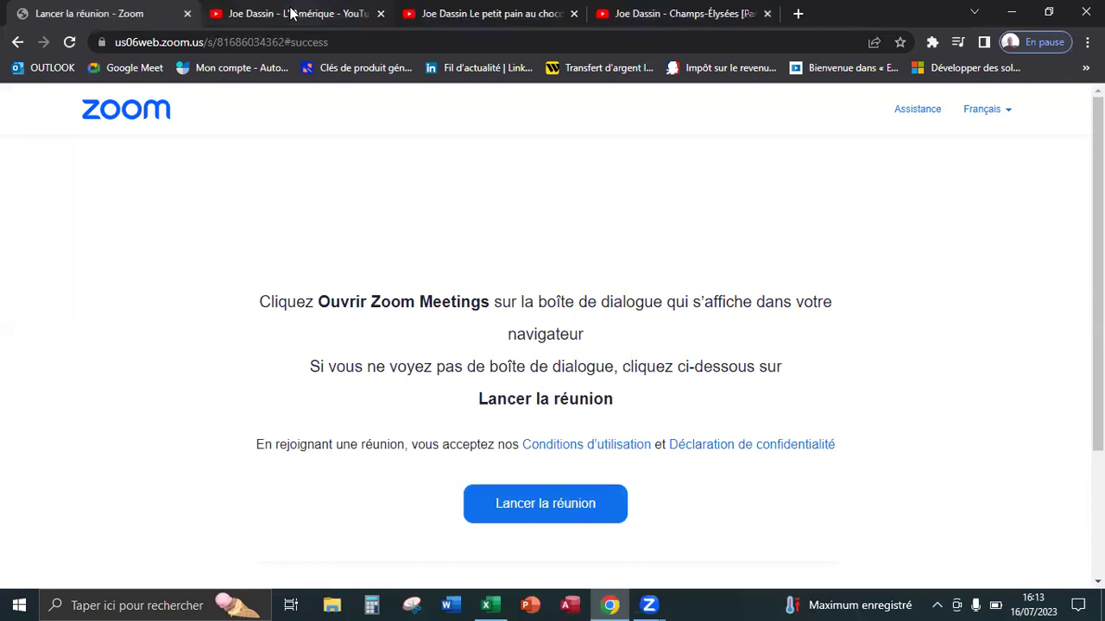
click(486, 605)
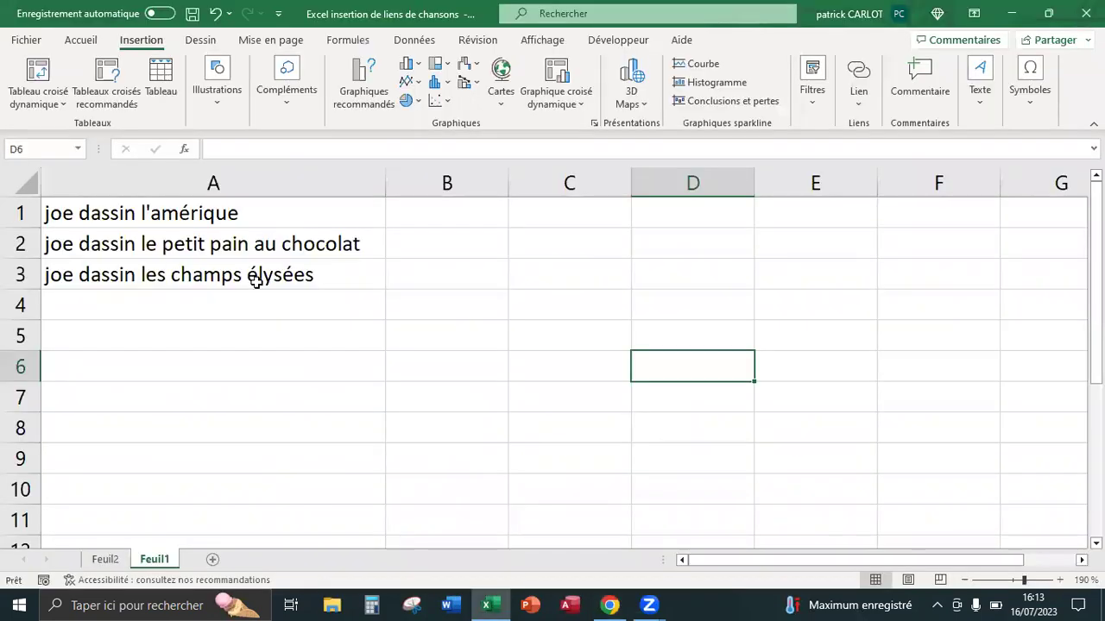
click(610, 604)
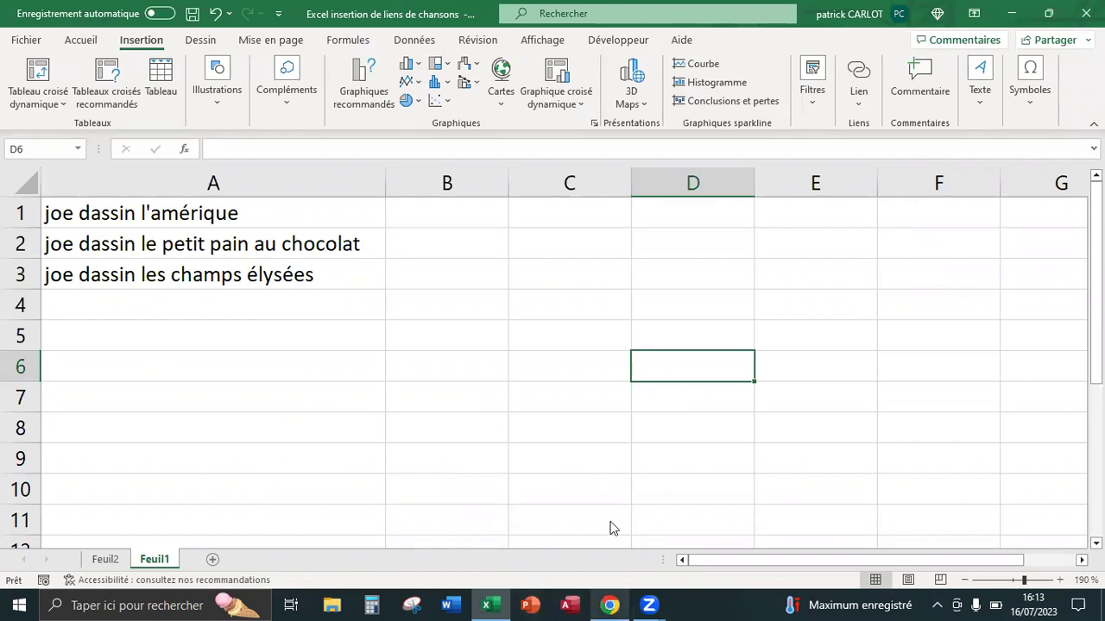
click(283, 16)
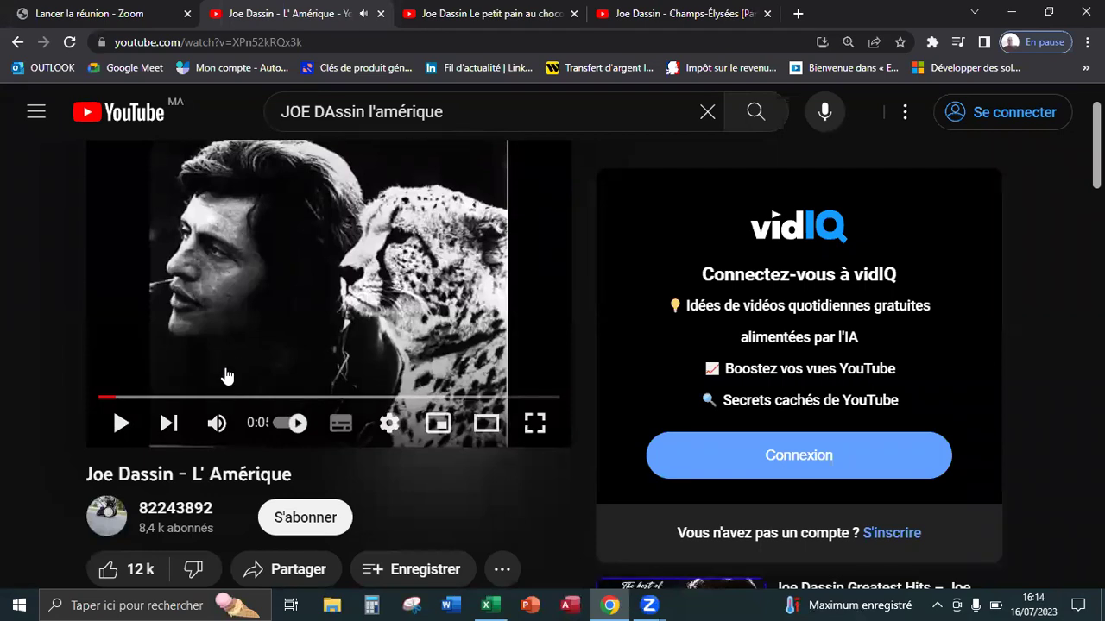
click(122, 425)
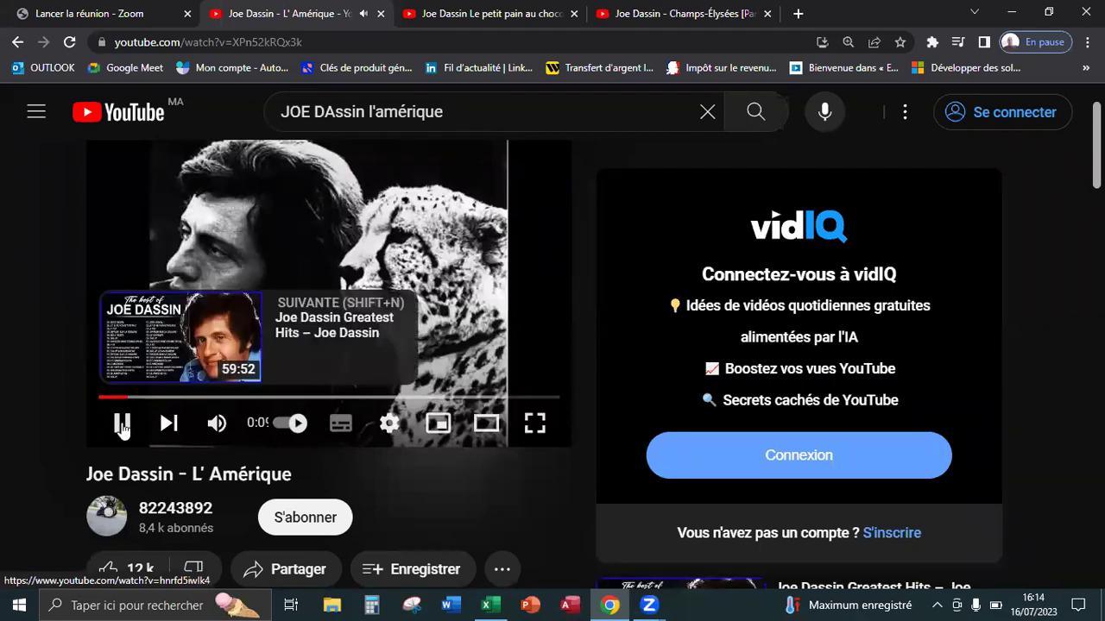
click(121, 425)
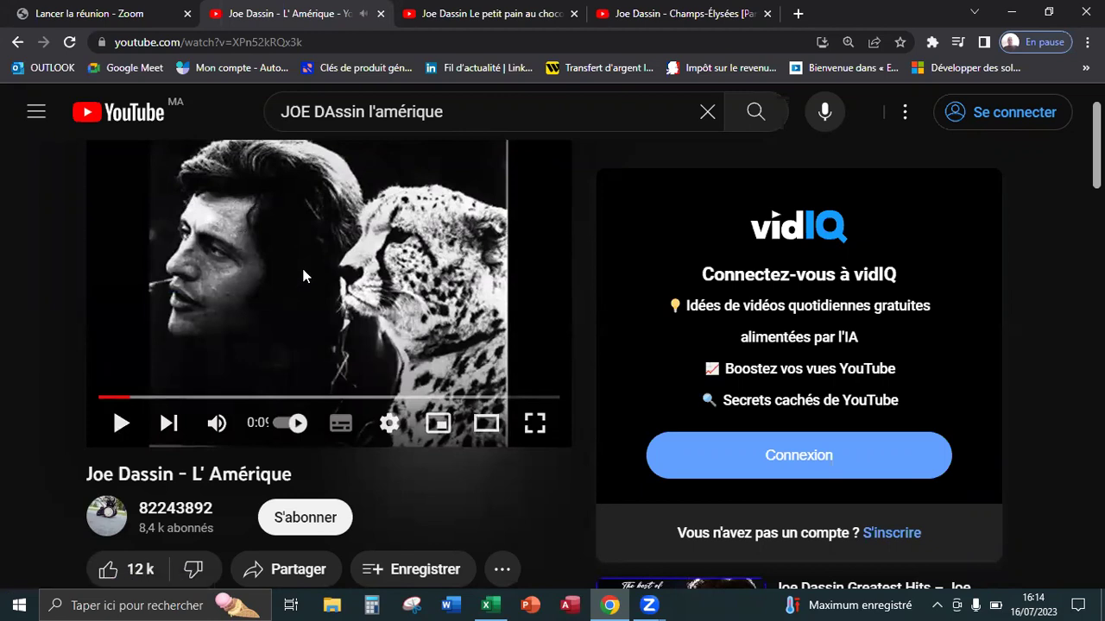
right_click(303, 270)
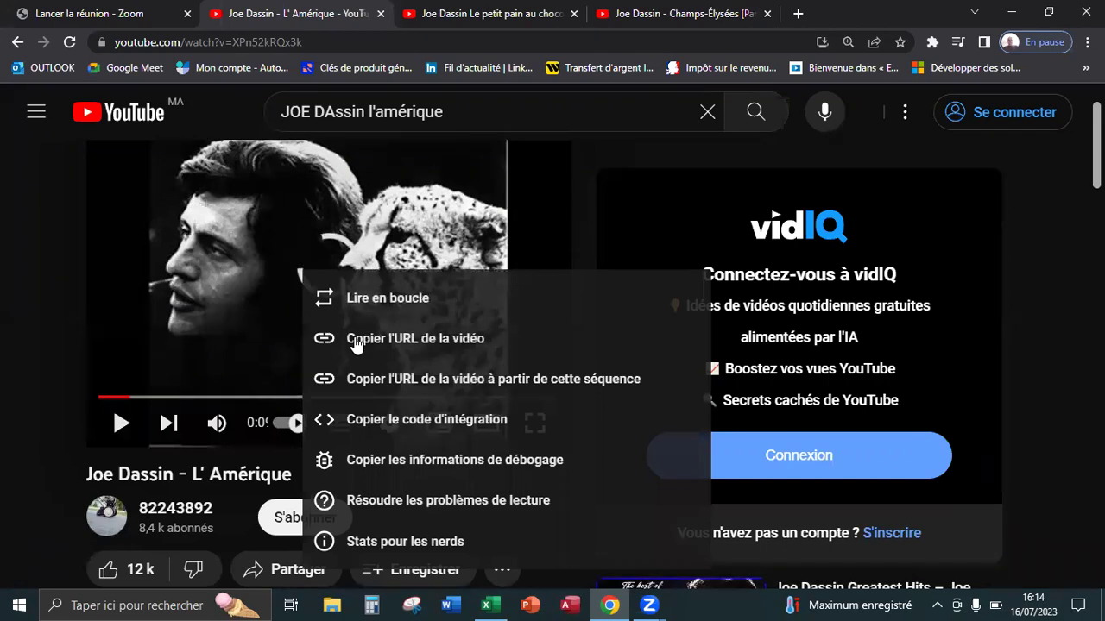
click(355, 340)
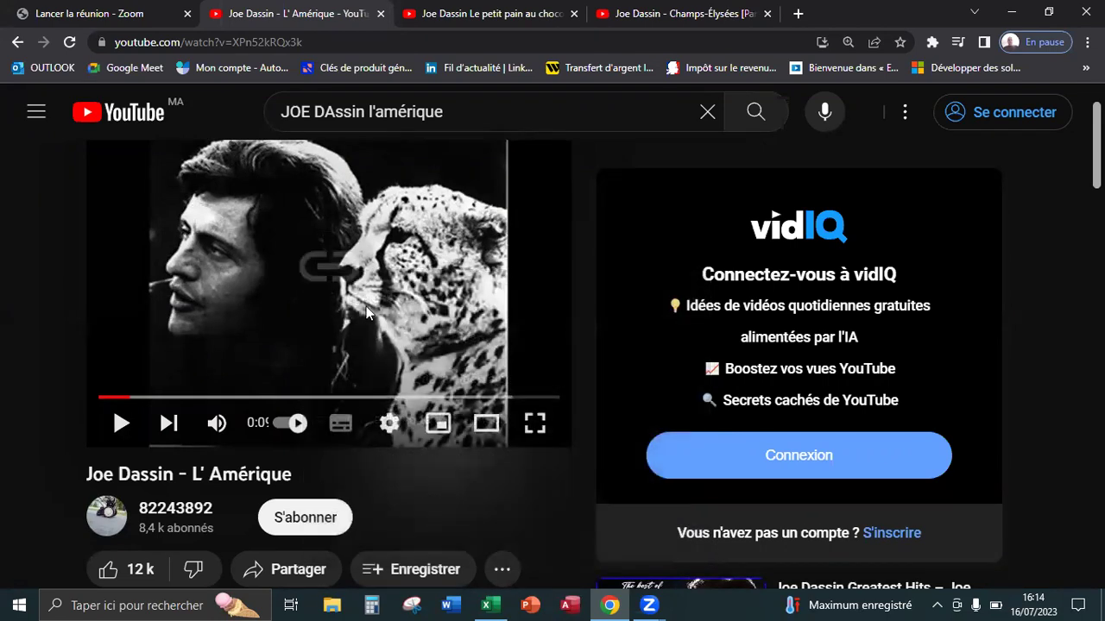
Switch to Excel and insert the copied video address as a hyperlink in cell C1, beside "joe dassin l'amérique"
click(487, 605)
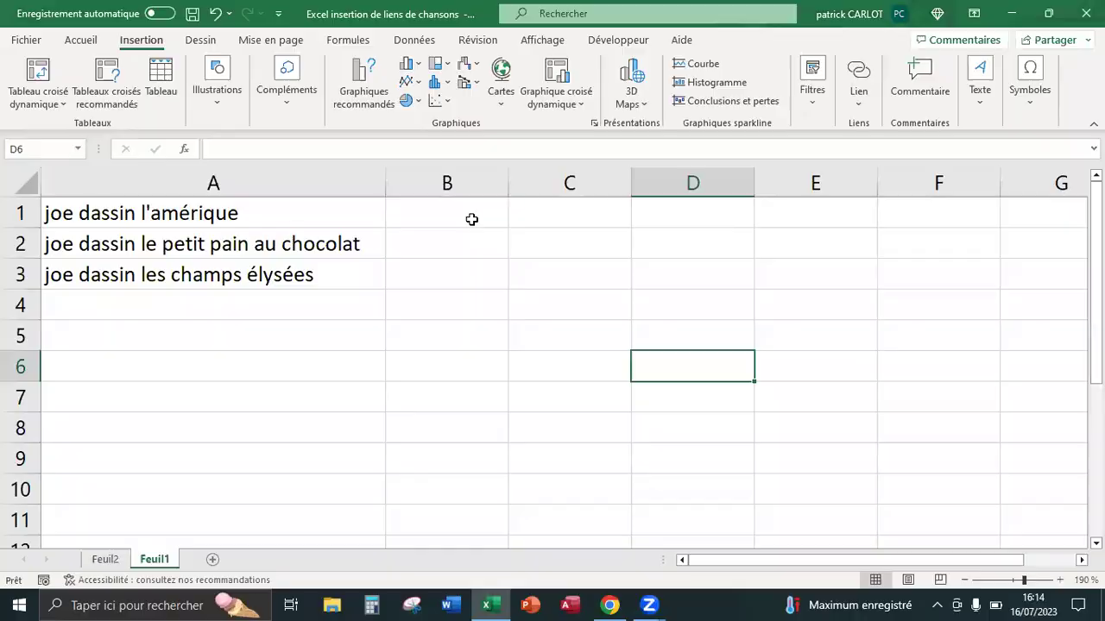
click(569, 216)
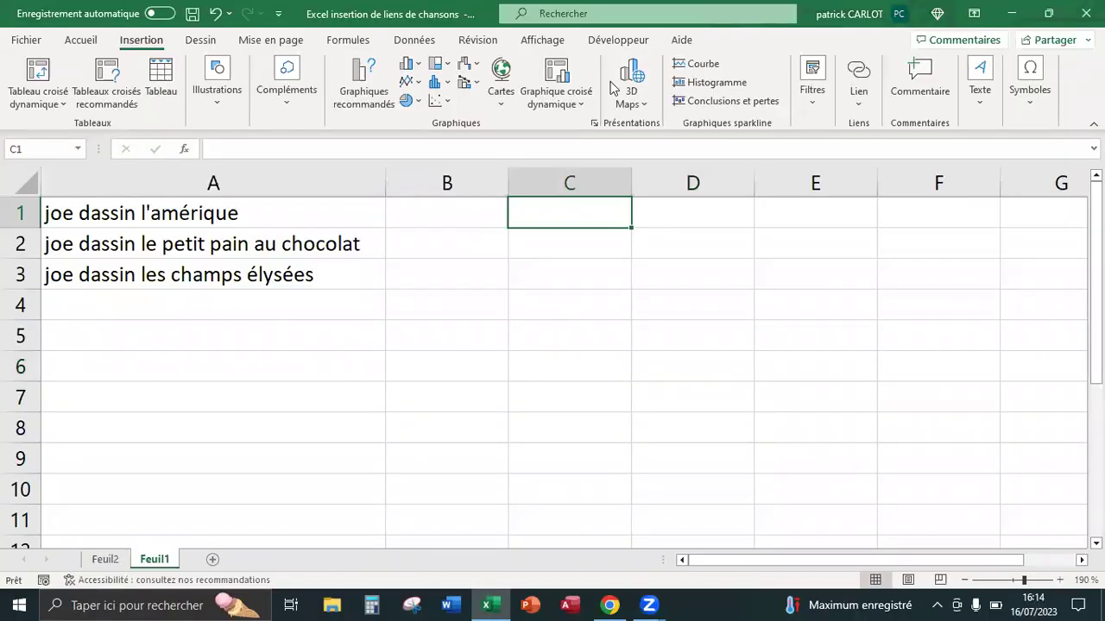
click(859, 102)
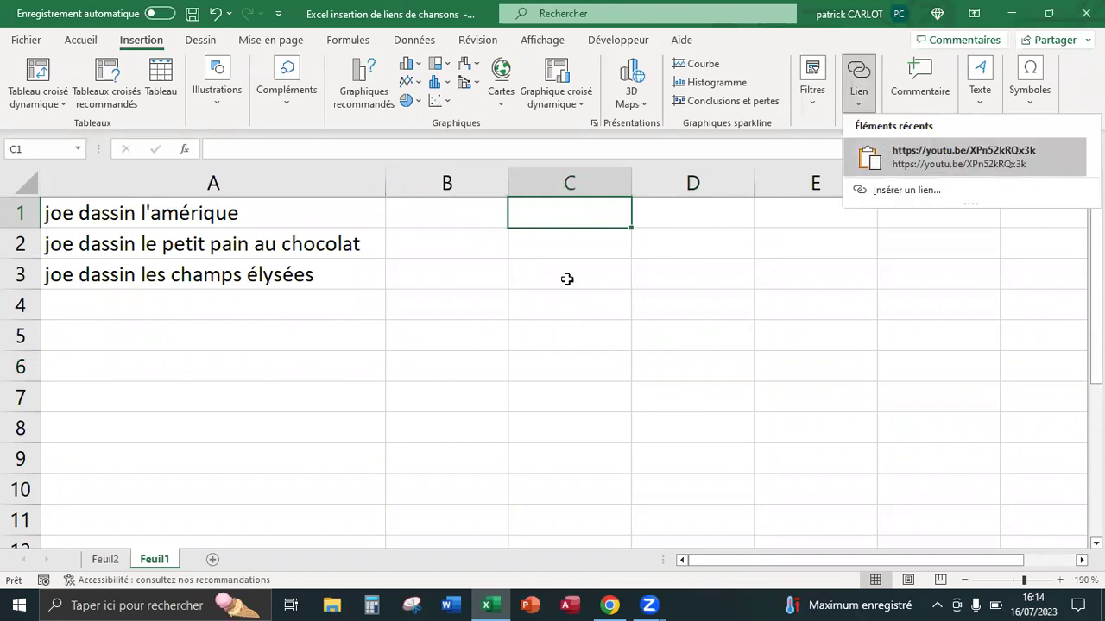
key(Return)
click(541, 249)
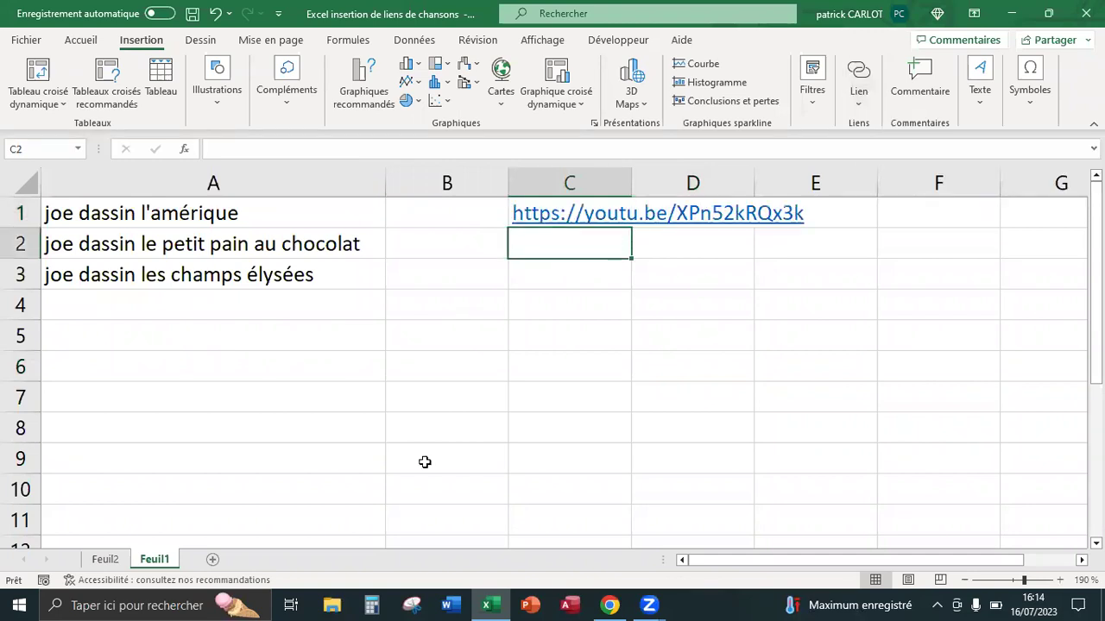
In Chrome, close the "L'Amérique" page and play a short part of "Le petit pain au chocolat", leaving it paused
click(609, 605)
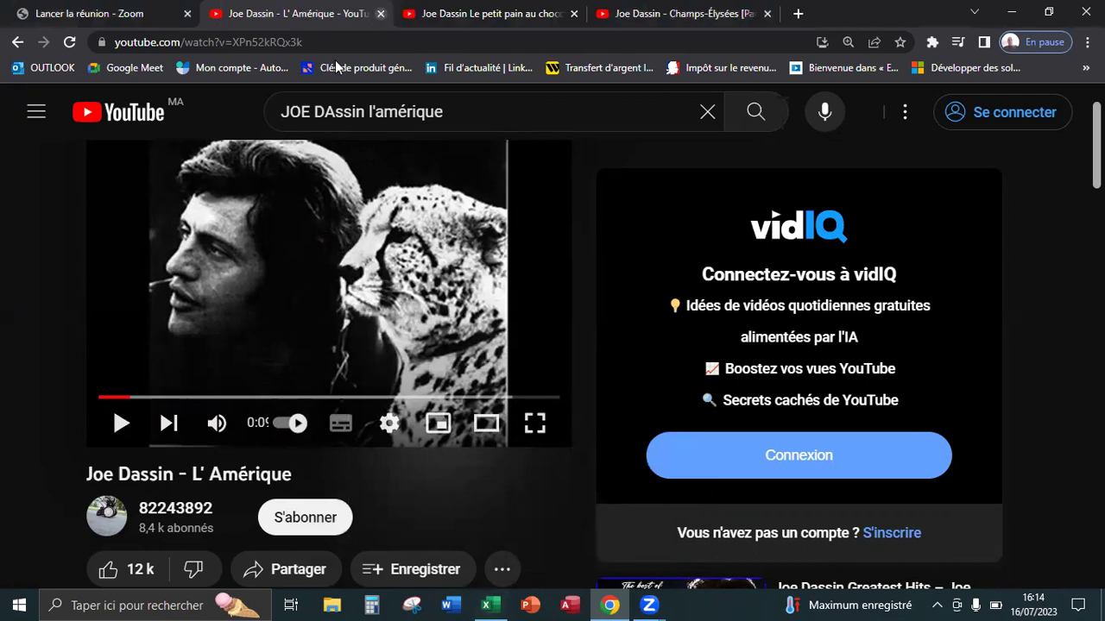
key(ctrl+w)
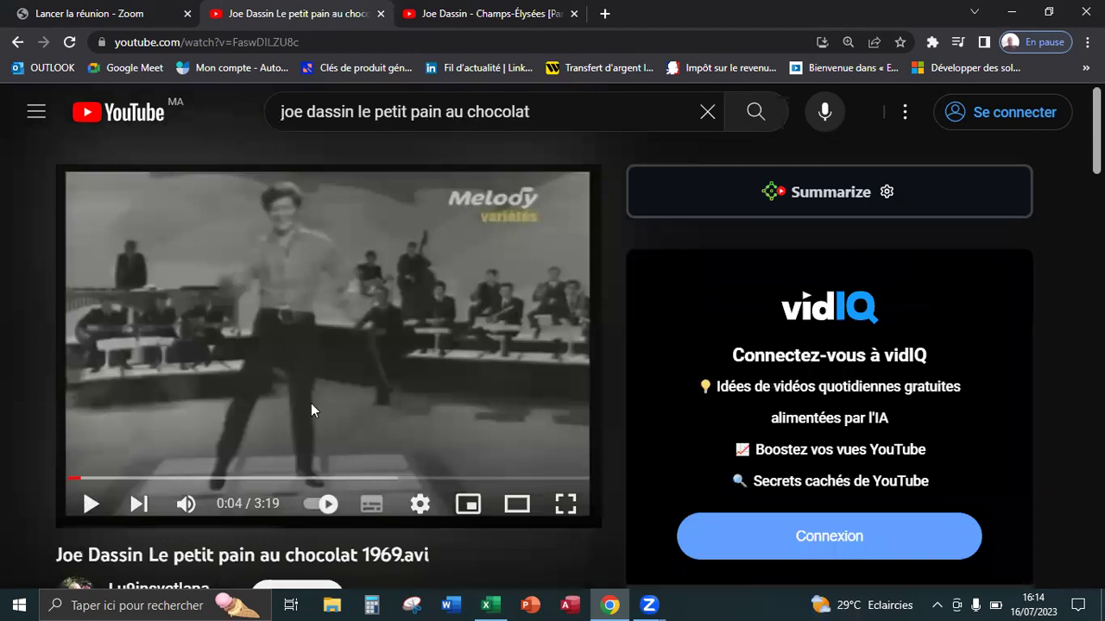
click(91, 506)
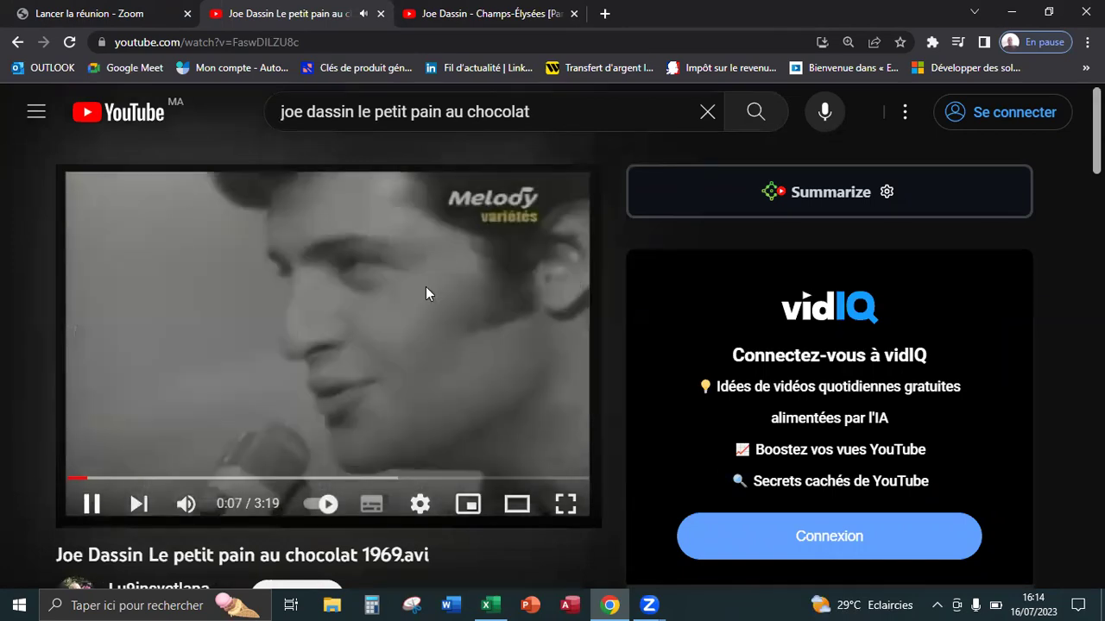
click(93, 505)
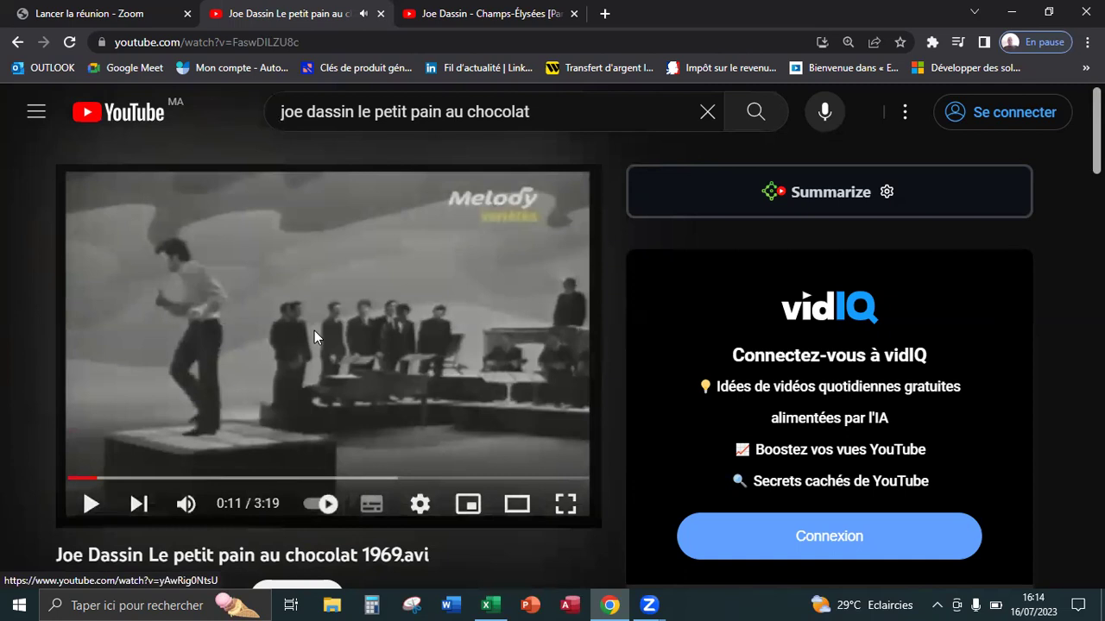
right_click(336, 390)
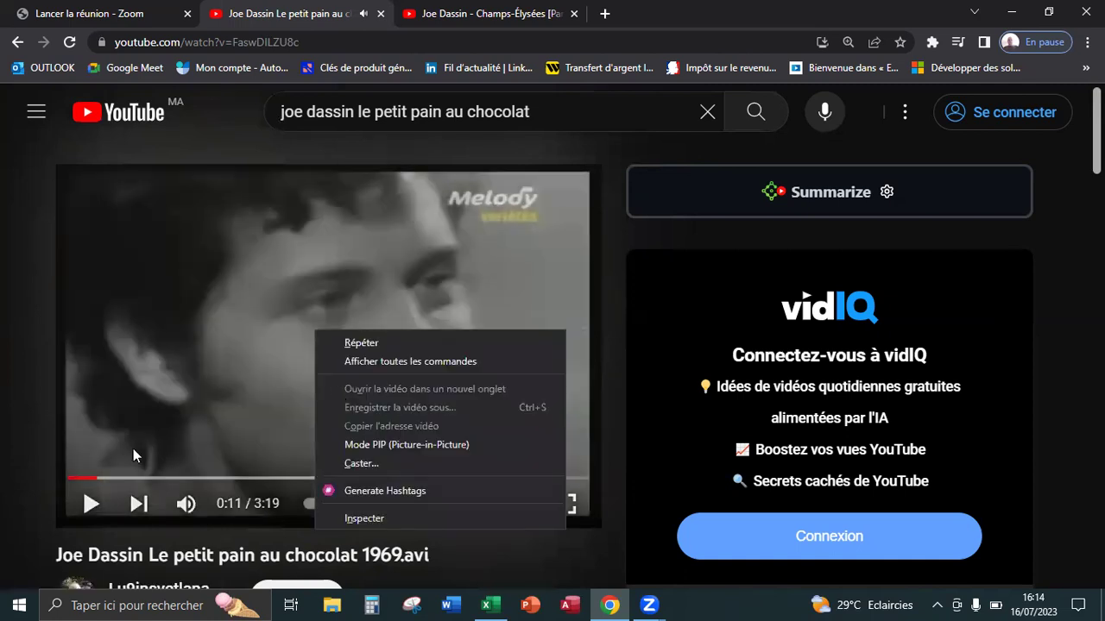
click(90, 507)
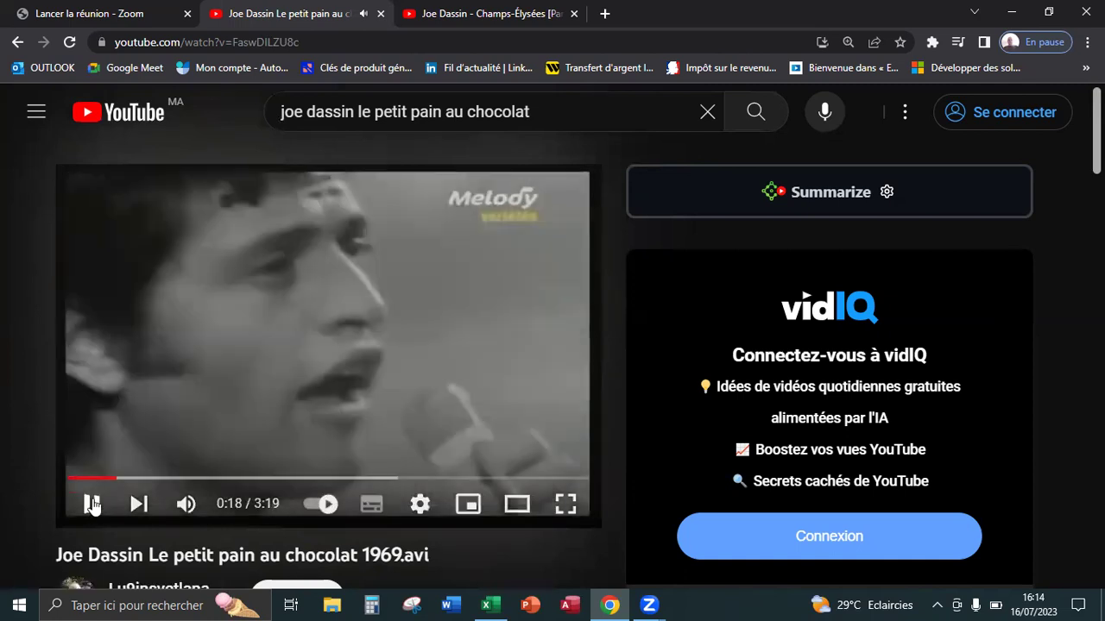
click(342, 312)
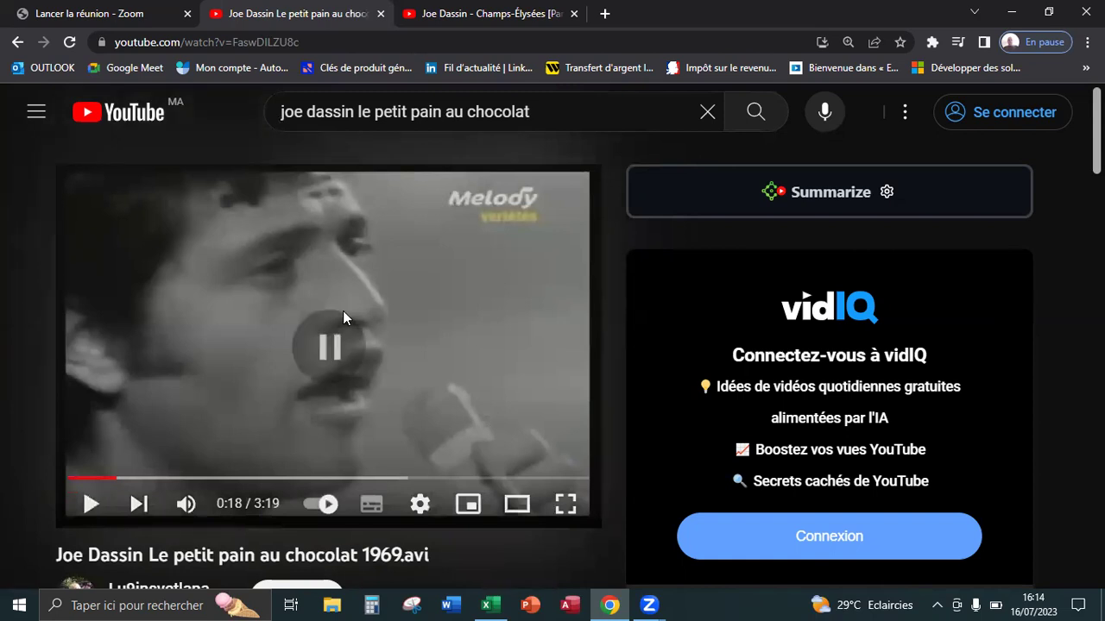
Copy the URL of the "Le petit pain au chocolat" video and close its page
right_click(443, 363)
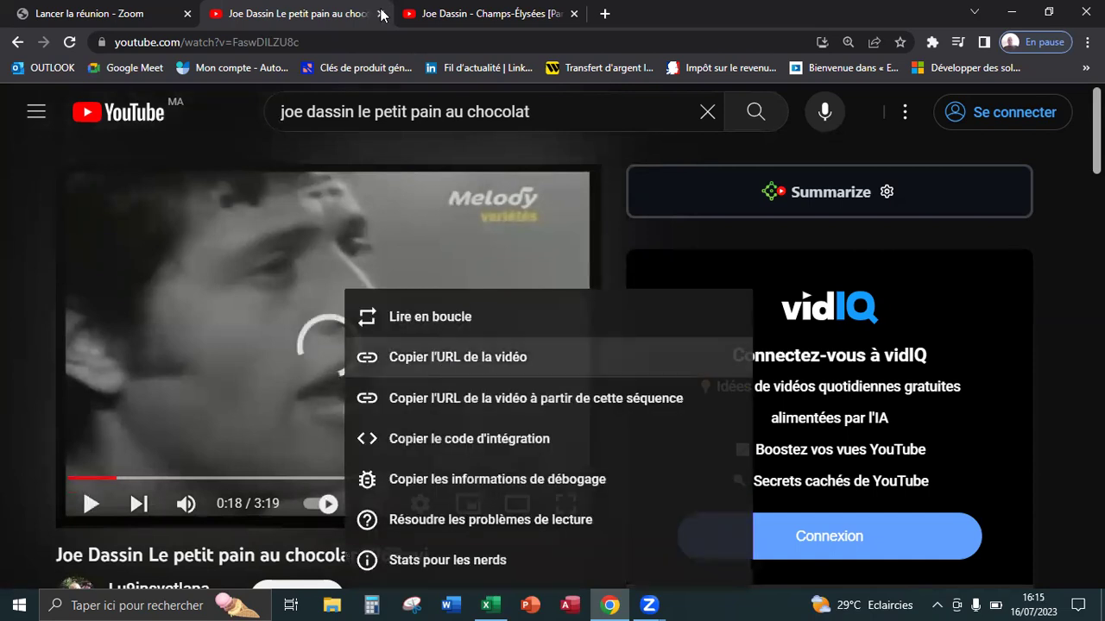
key(Escape)
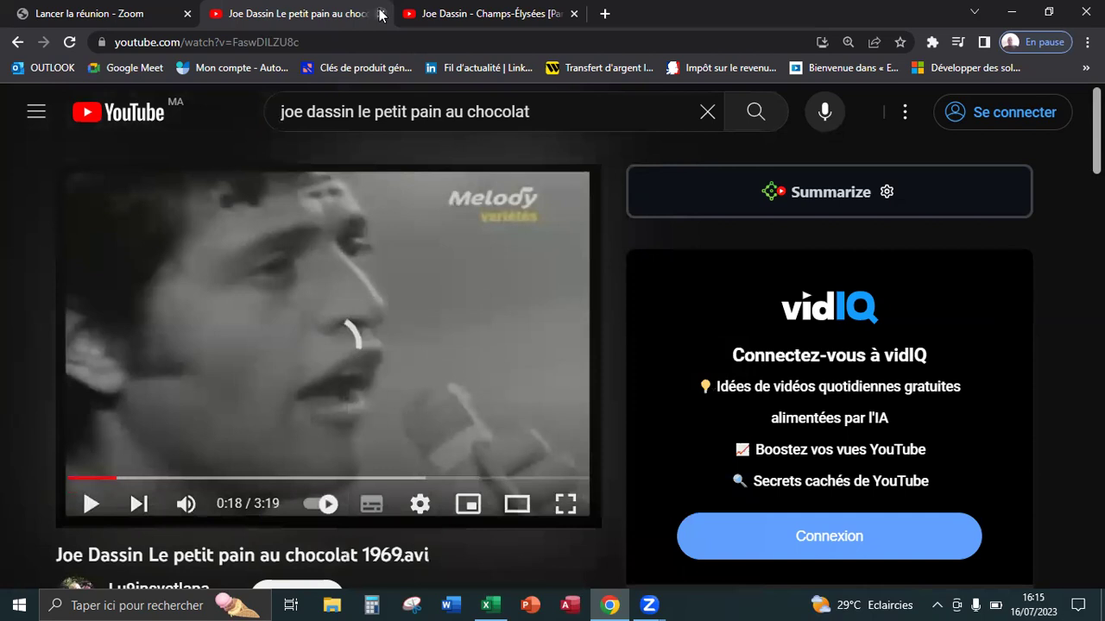
click(379, 14)
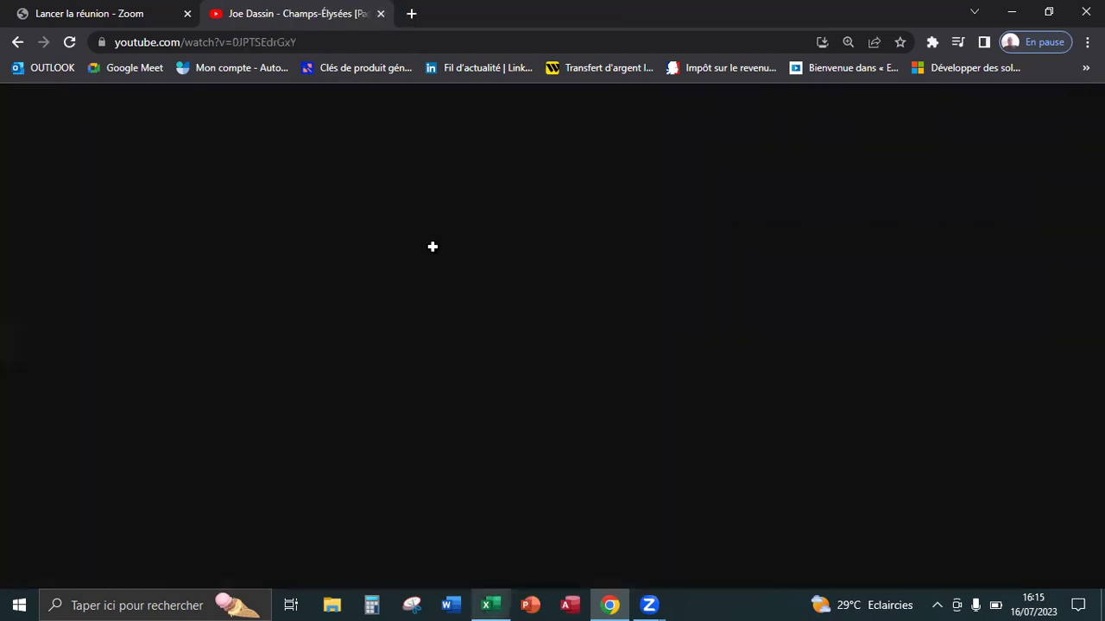
Switch to Excel and insert the copied video address as a hyperlink in cell C2
key(alt+Tab)
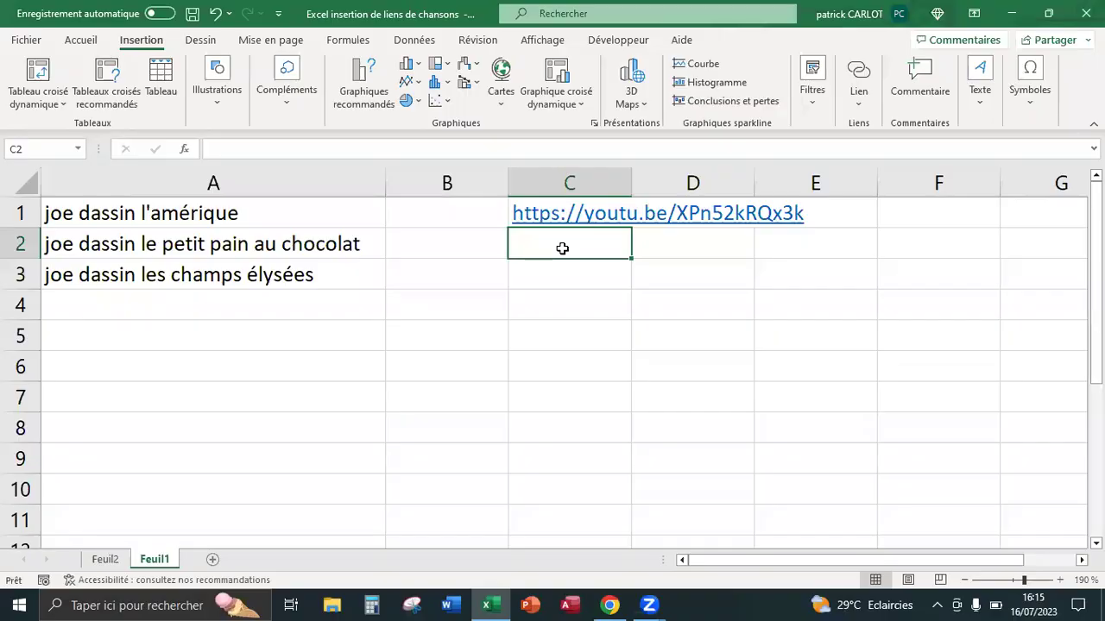
click(859, 103)
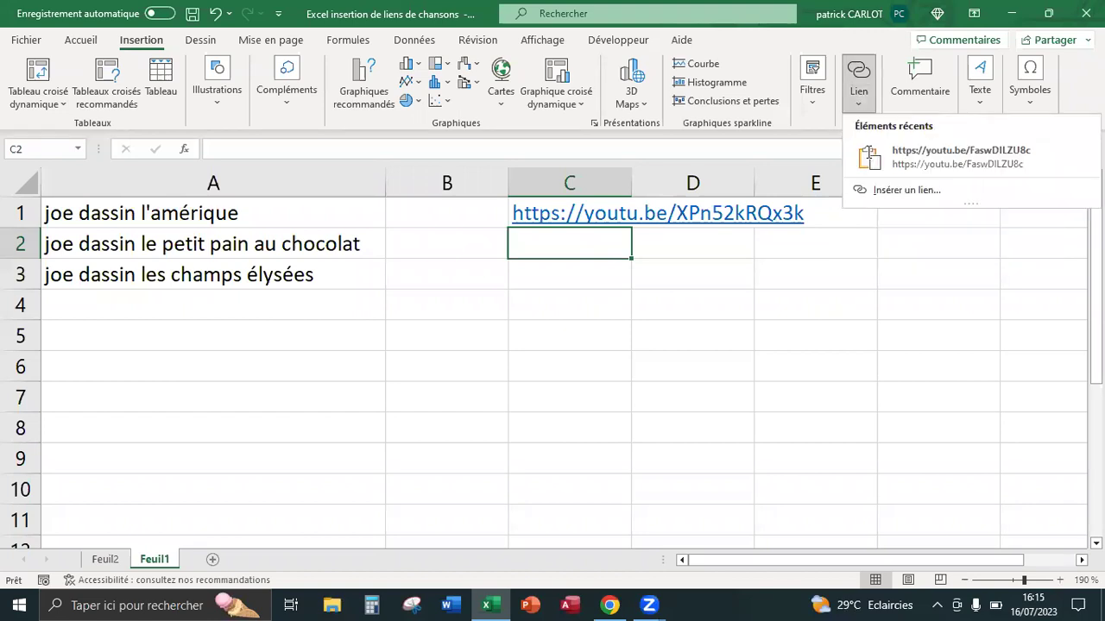
key(Return)
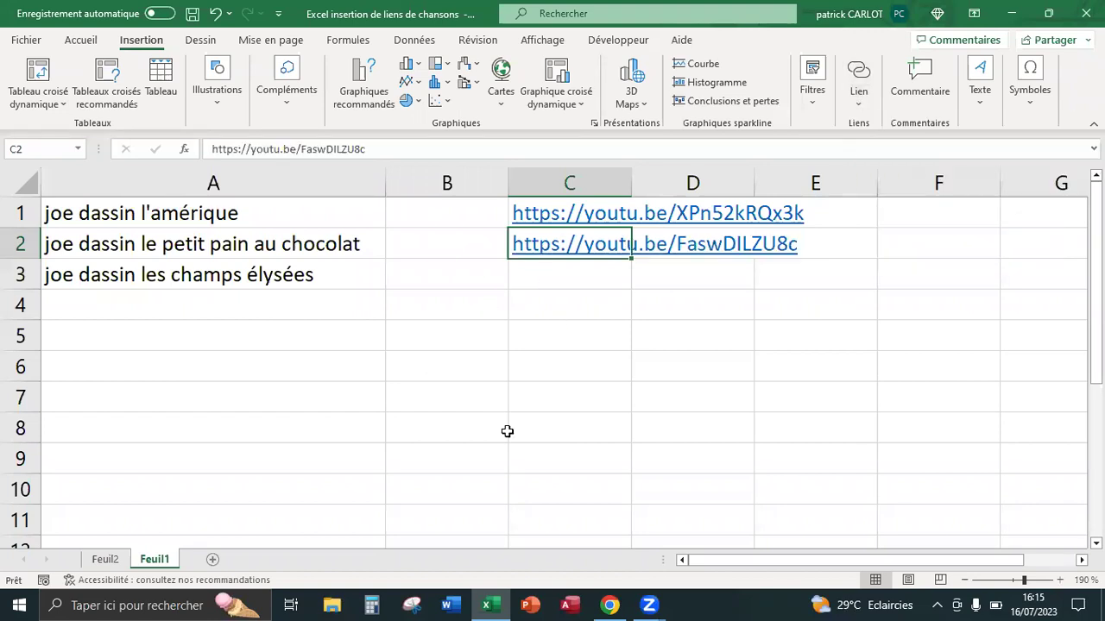
key(Return)
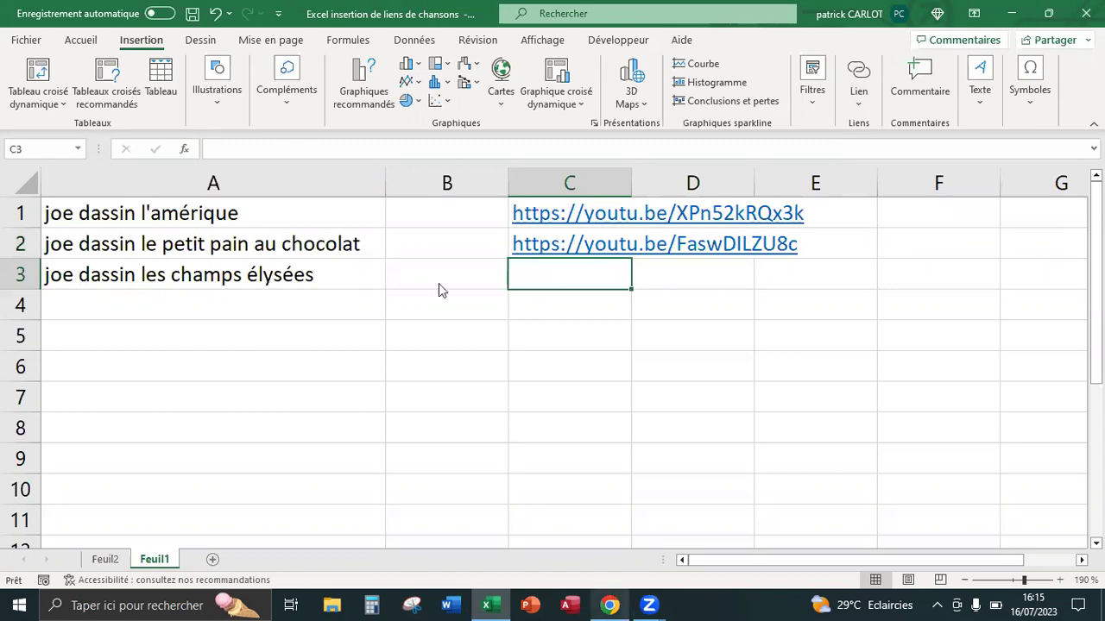
Switch to Chrome and play a short part of the "Champs-Élysées [Paroles]" video
key(alt+Tab)
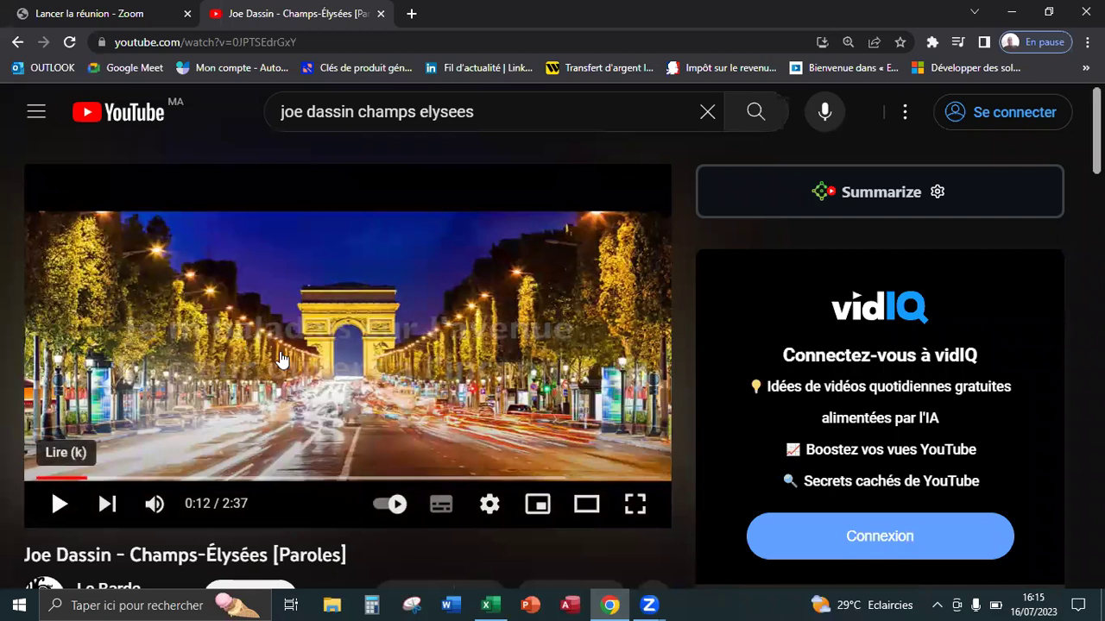
click(367, 376)
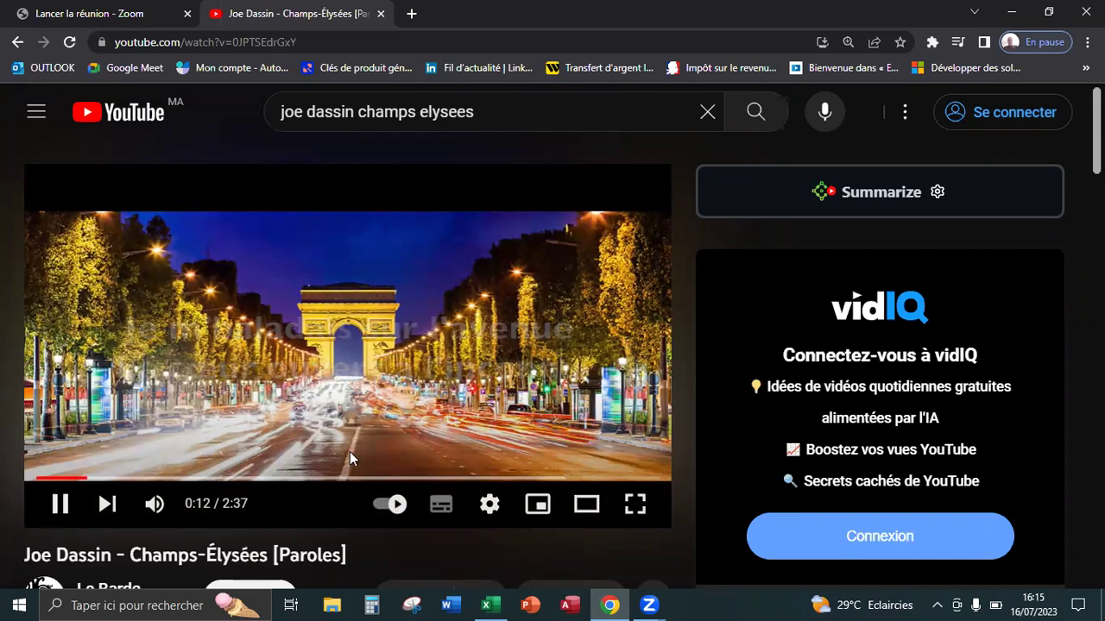
click(58, 510)
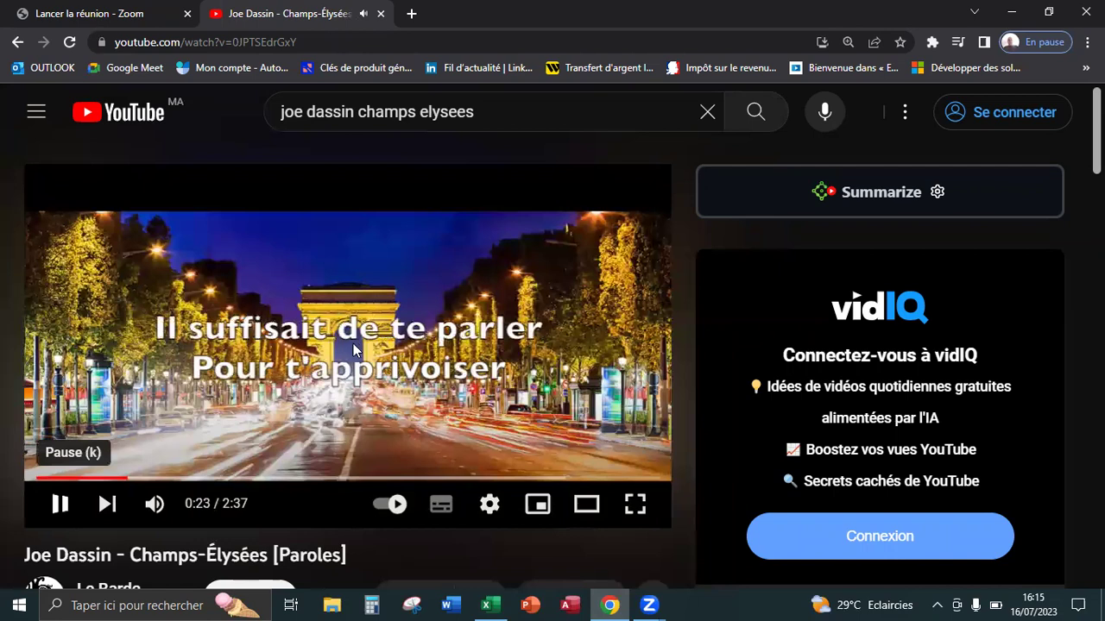
click(58, 508)
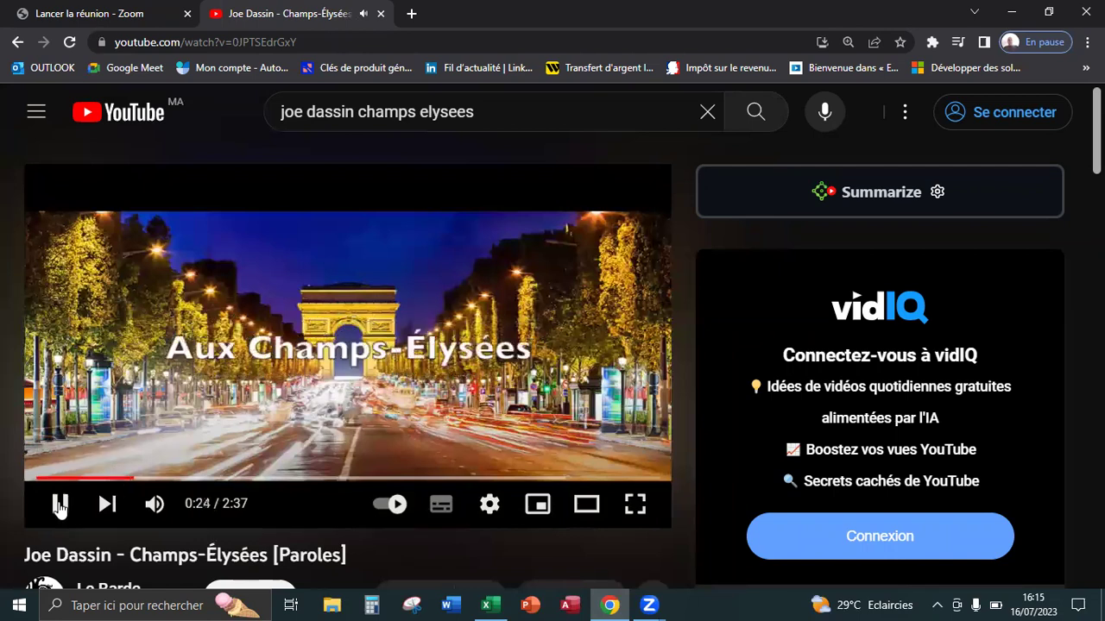
Copy the URL of the "Champs-Élysées" video and switch back to the Excel workbook
right_click(352, 348)
click(436, 330)
click(431, 333)
click(425, 336)
right_click(403, 333)
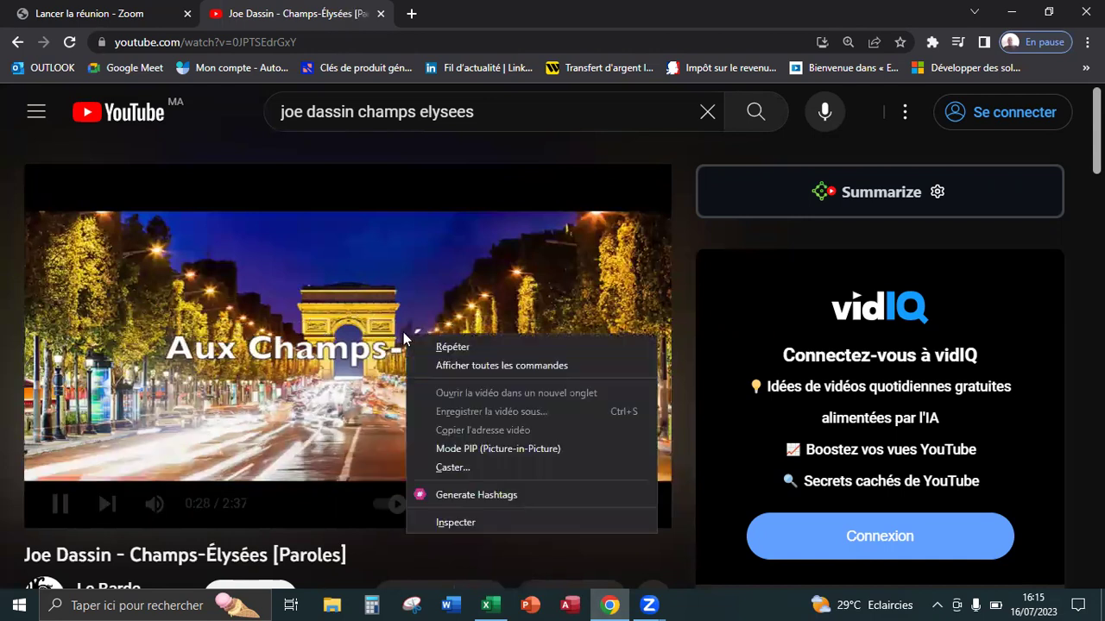
right_click(324, 339)
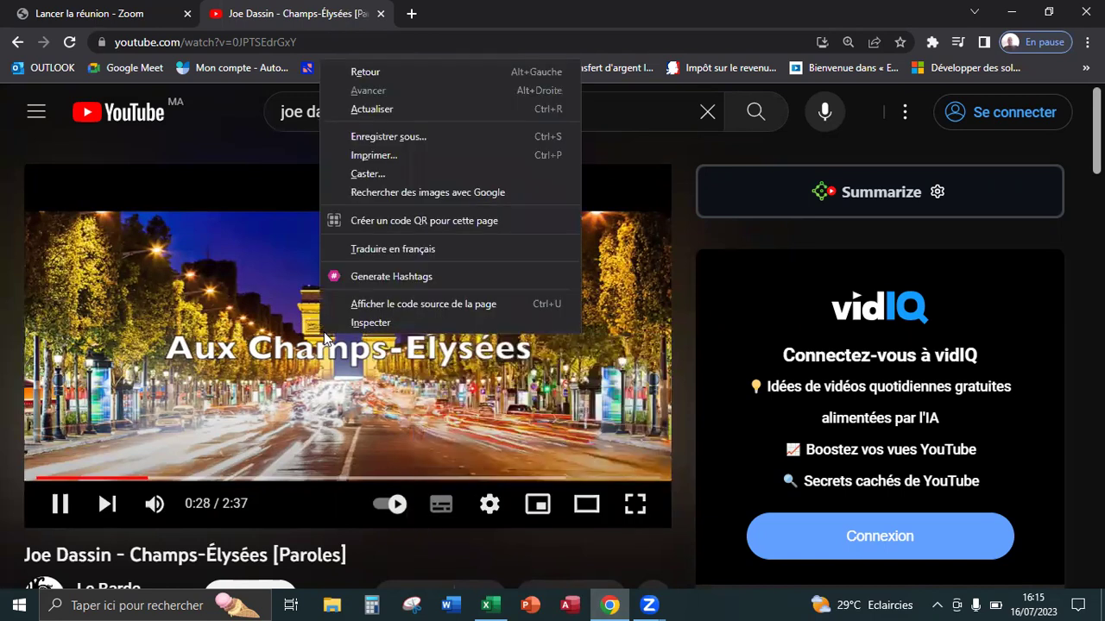
click(312, 441)
right_click(312, 440)
scroll(311, 432, down, 1)
scroll(263, 294, down, 1)
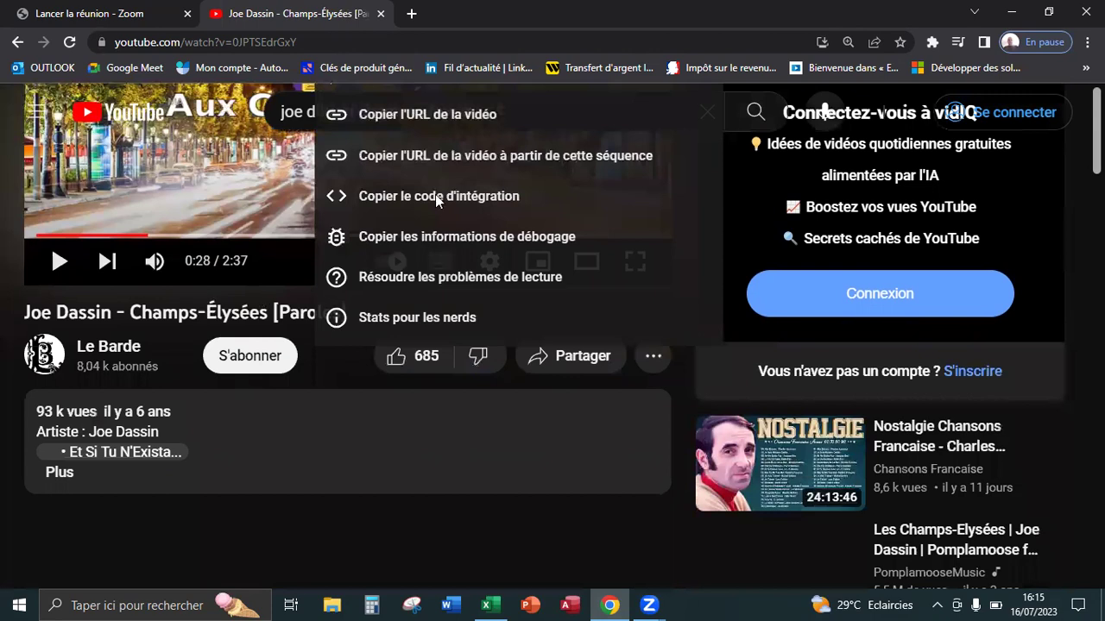
scroll(437, 200, up, 1)
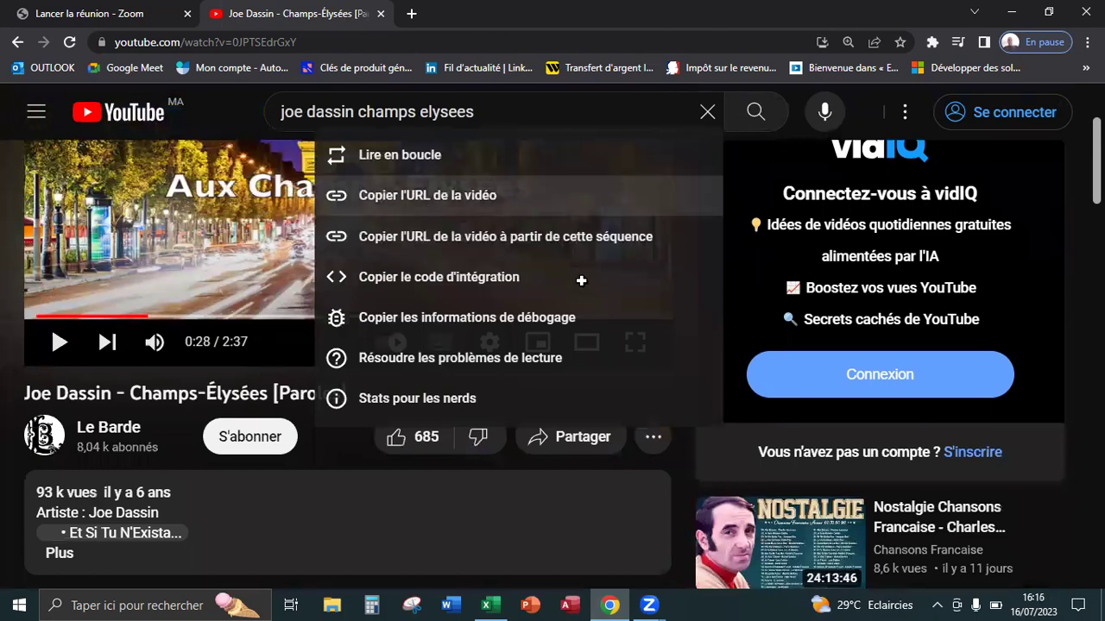
key(alt+Tab)
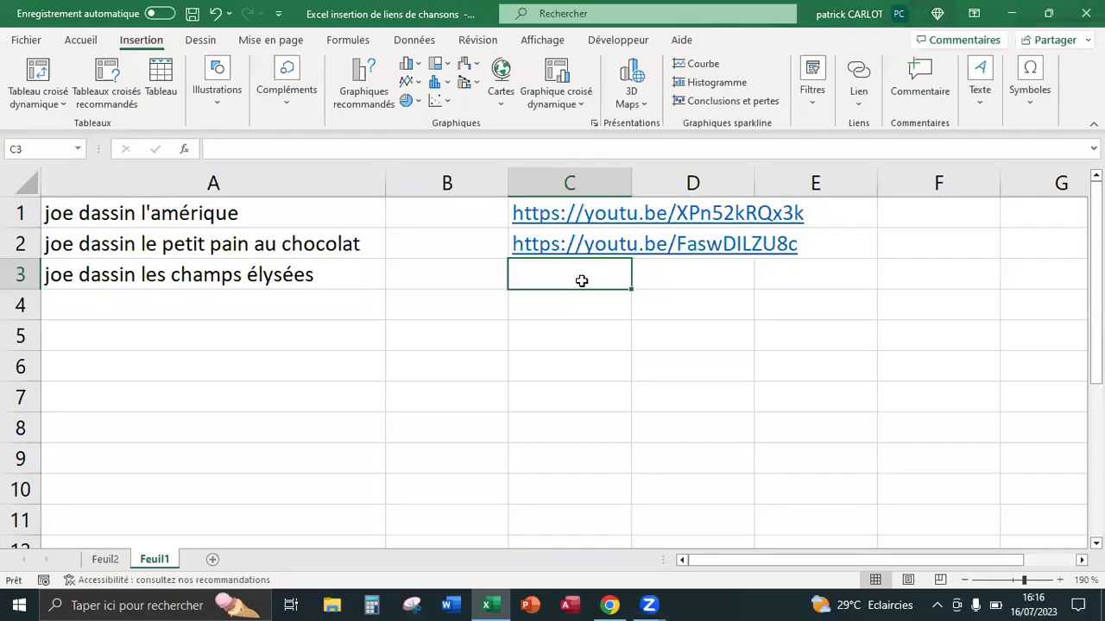
click(858, 99)
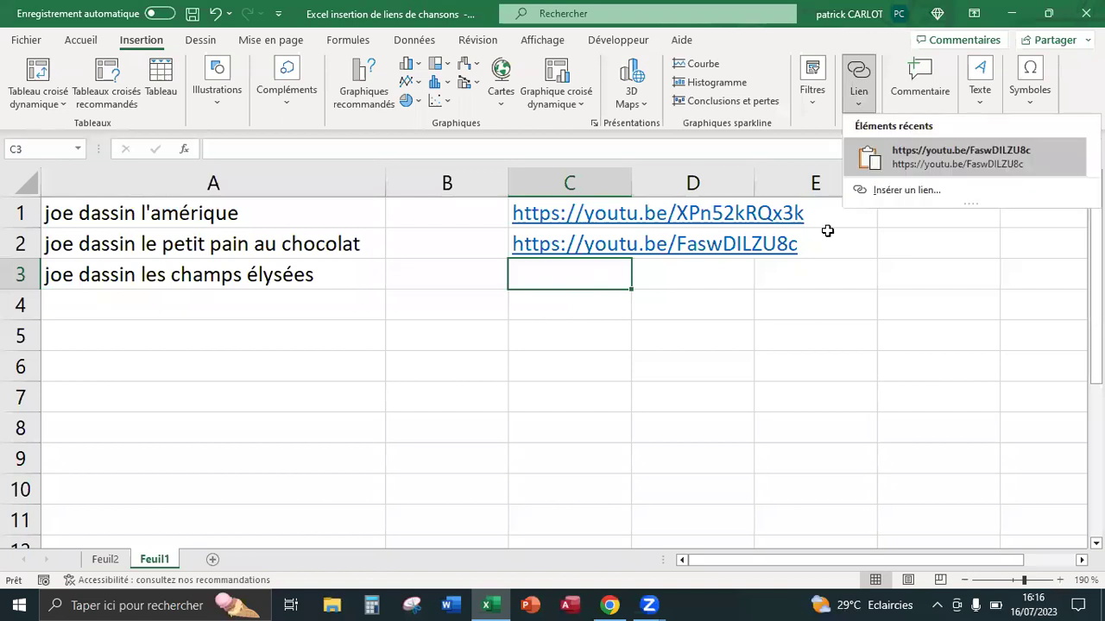
click(949, 156)
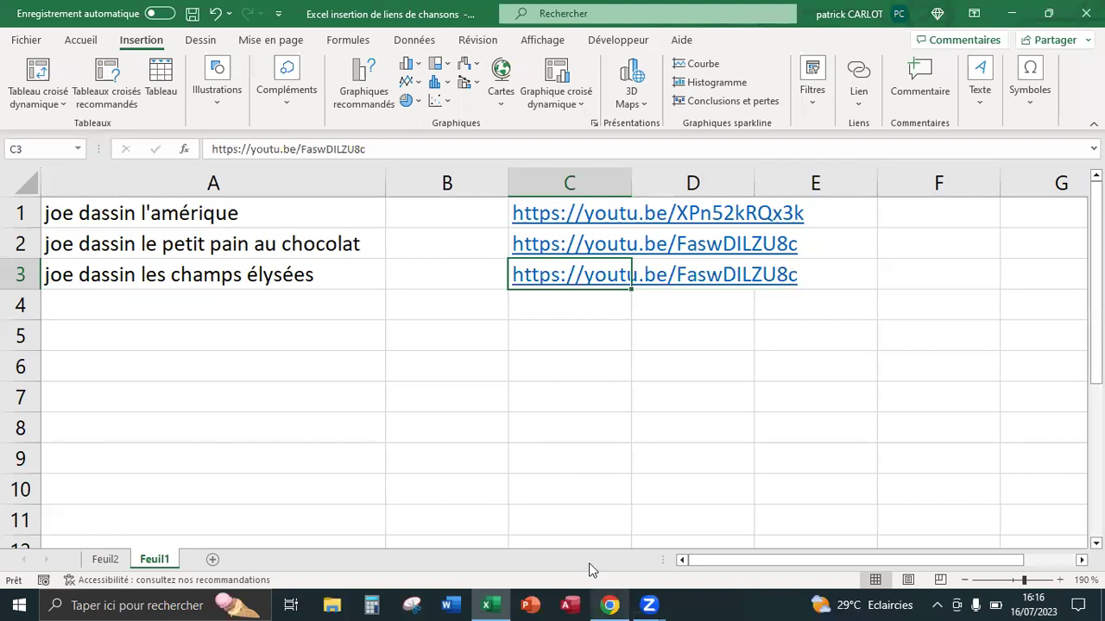
click(610, 605)
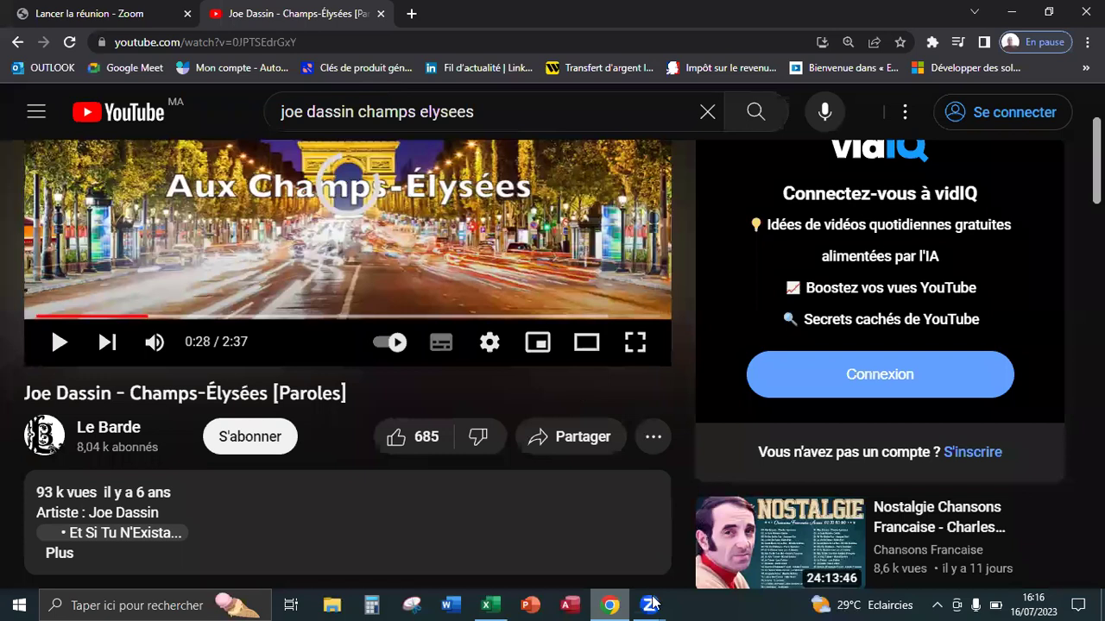
key(ctrl+w)
click(493, 600)
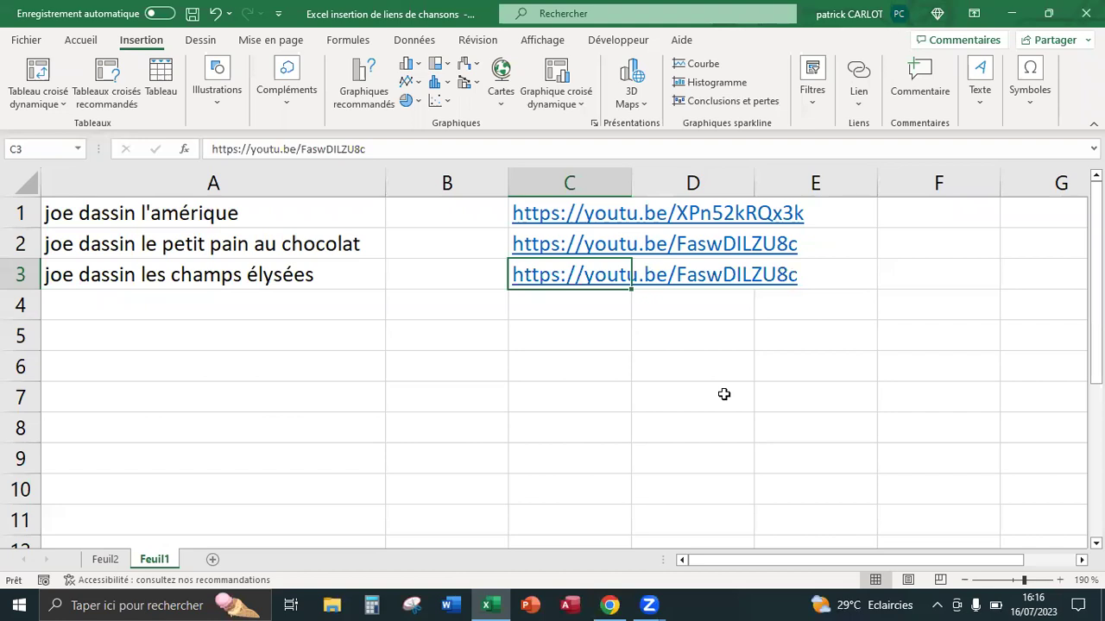
Autofit the width of column C to its hyperlinks and select the empty cell C6
double_click(631, 188)
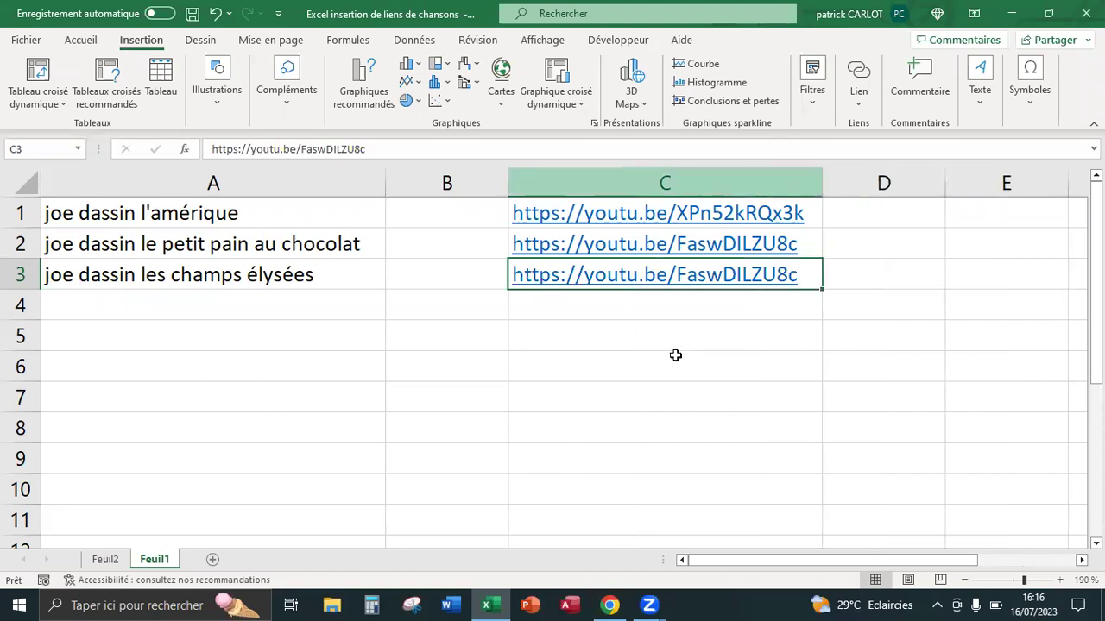
click(782, 365)
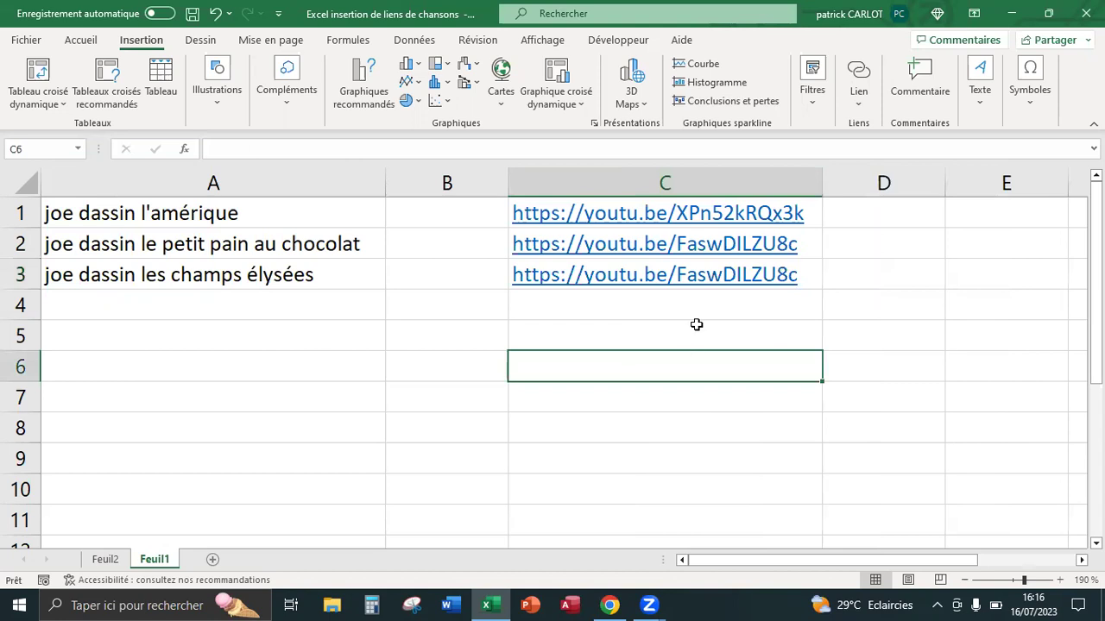
Test the hyperlink in cell C2 by opening its video page, and close that page
click(629, 250)
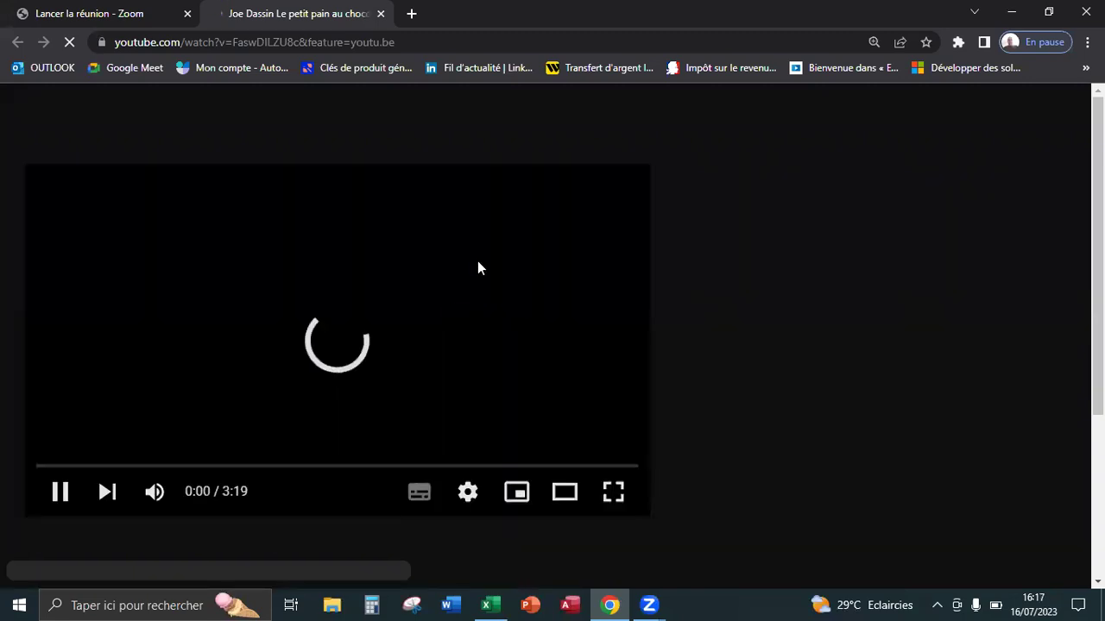
click(381, 14)
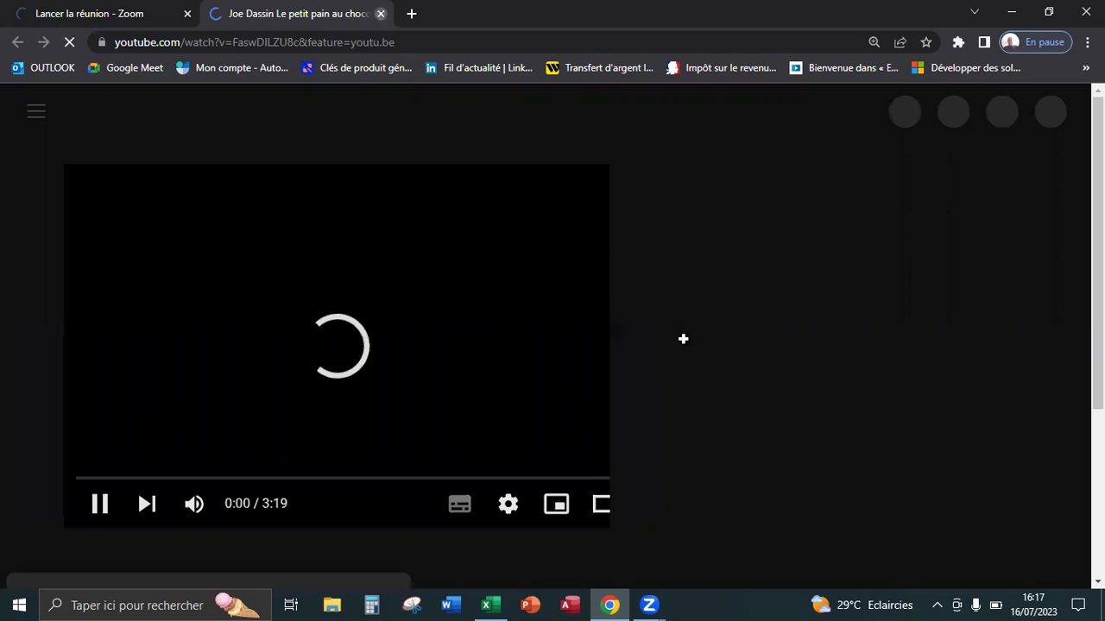